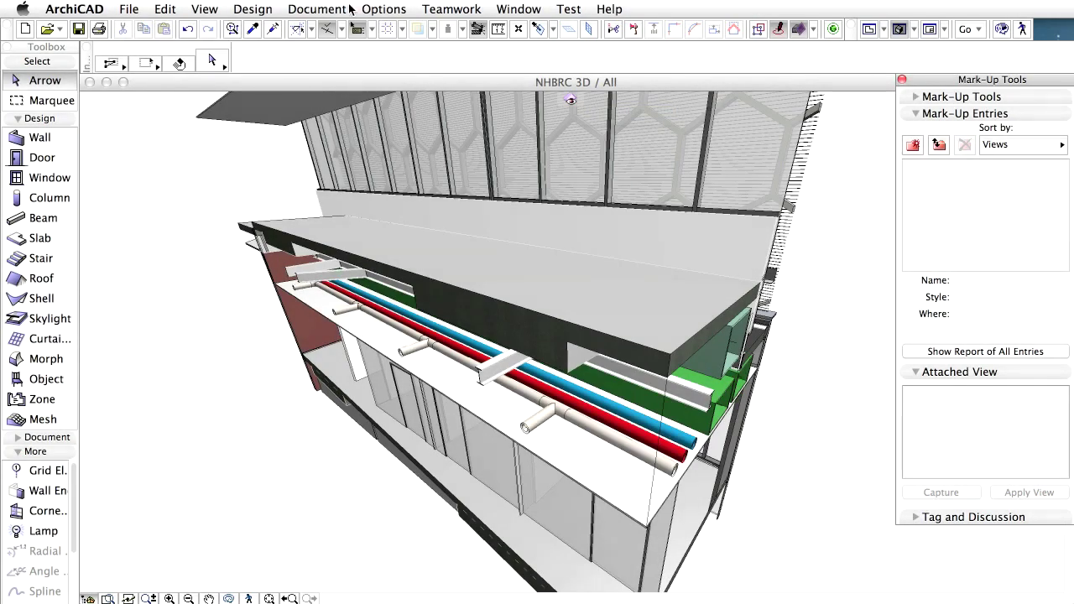
- Run MEP collision detection on the 3D model and acknowledge the result message
click(252, 8)
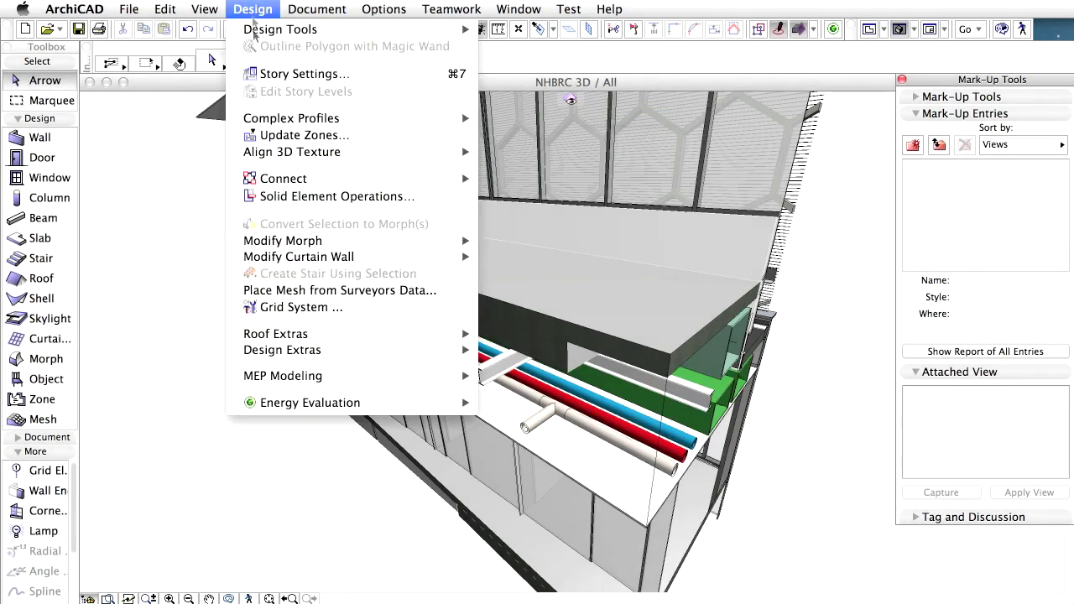
mouse_move(388, 377)
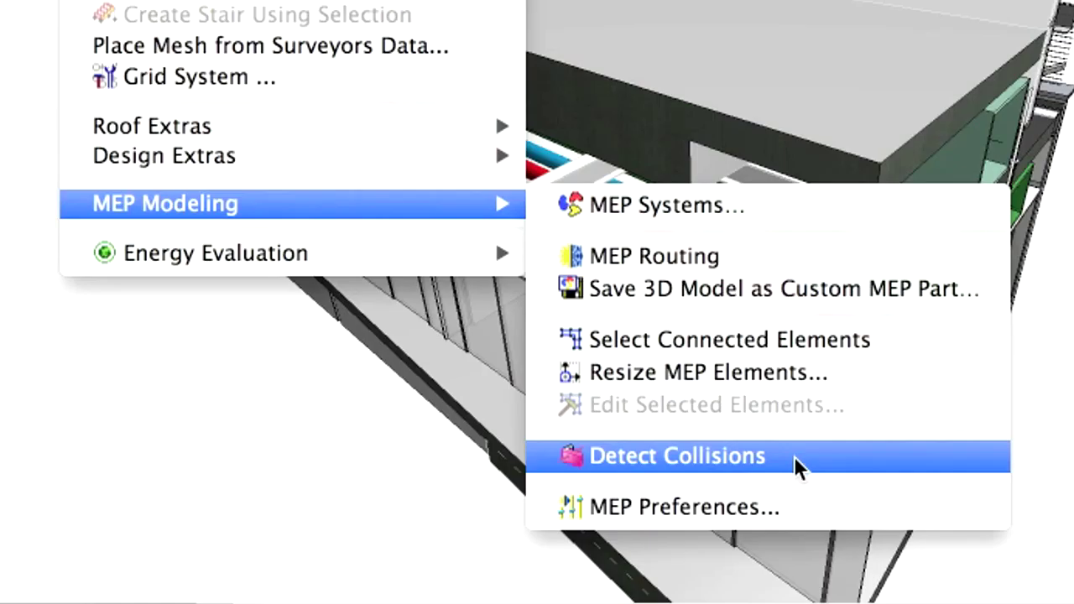
click(794, 465)
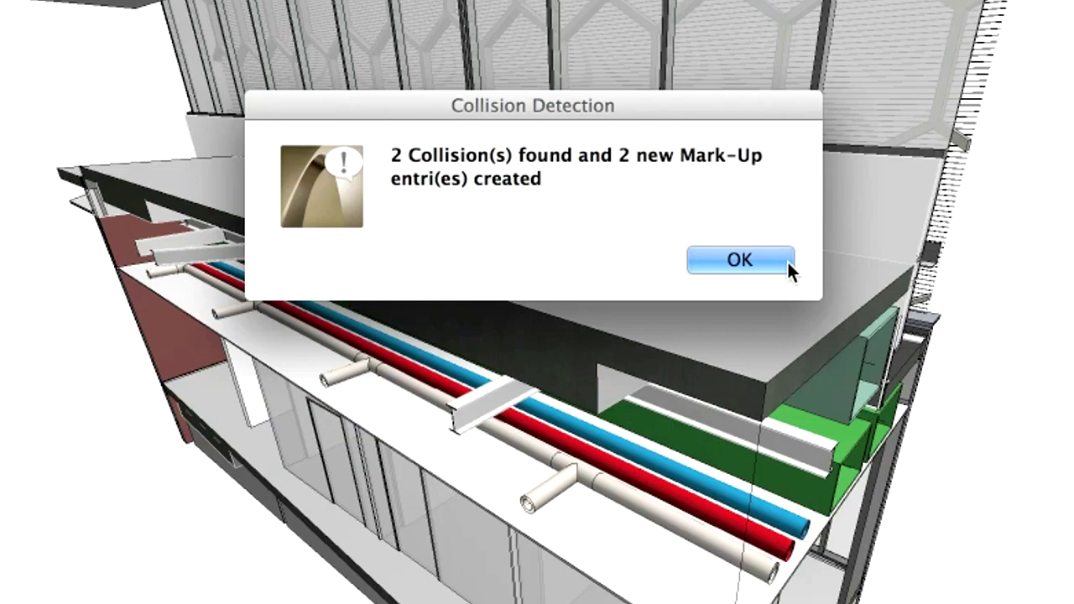
click(785, 260)
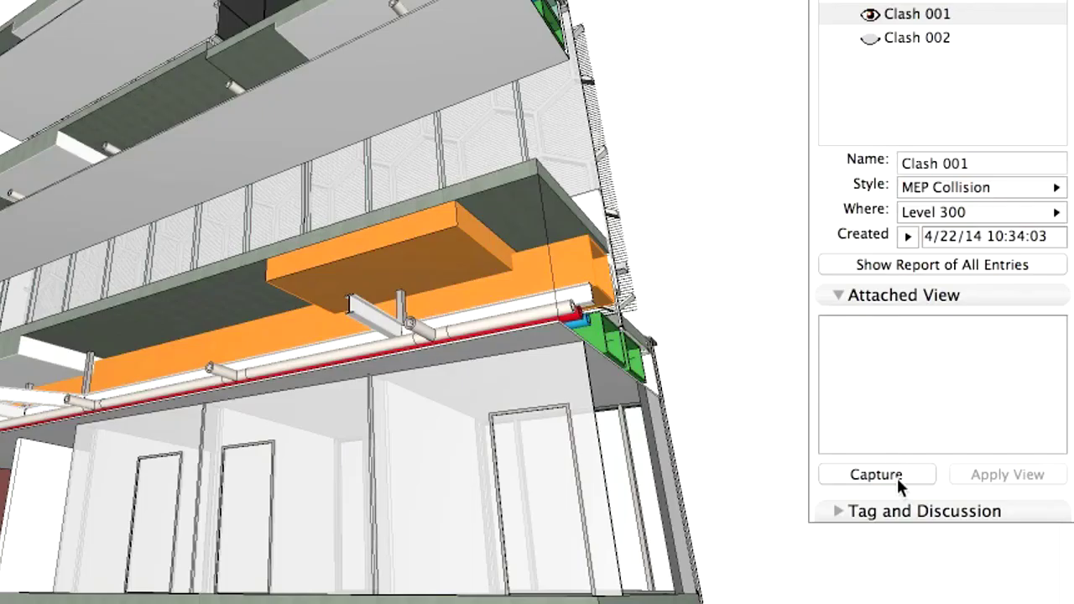
- Attach the current view to Clash 001 and add the comment "Shorten beams and change profile, please!" with the status Error
click(954, 494)
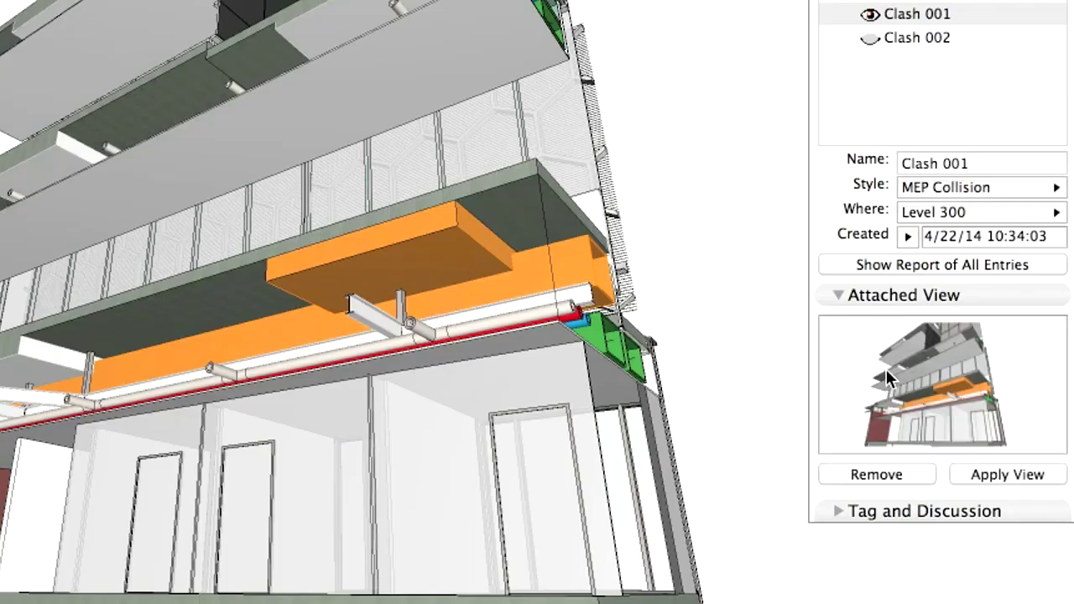
click(838, 295)
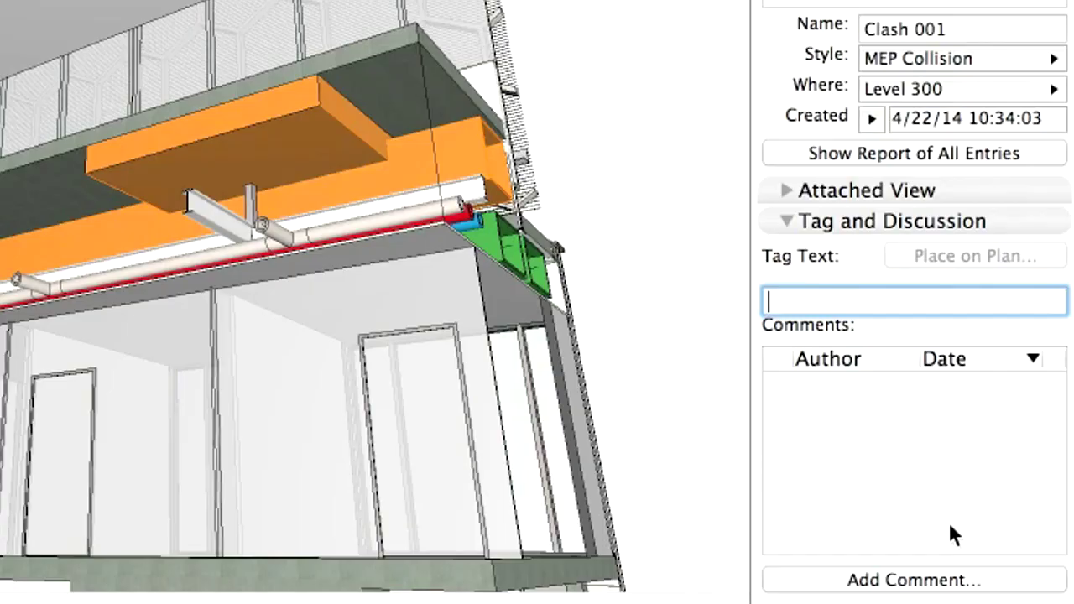
click(1022, 588)
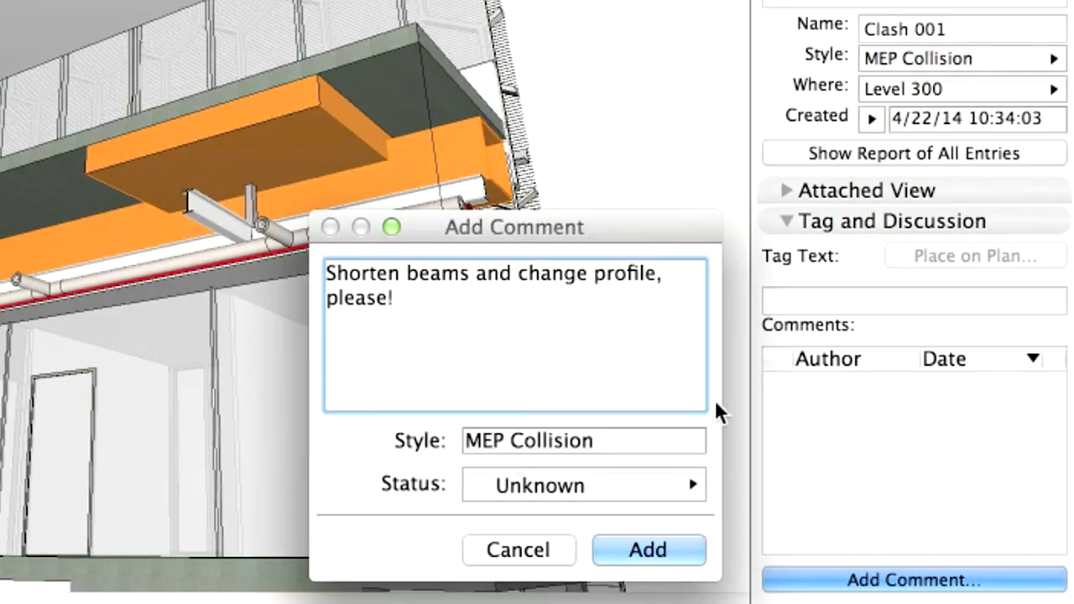
click(684, 485)
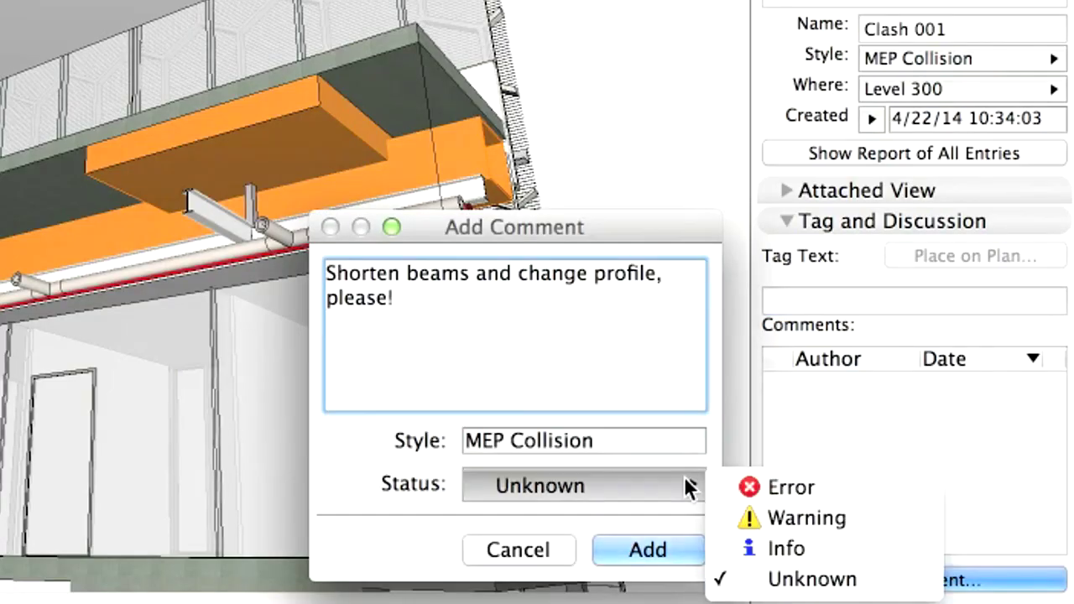
click(877, 493)
click(648, 550)
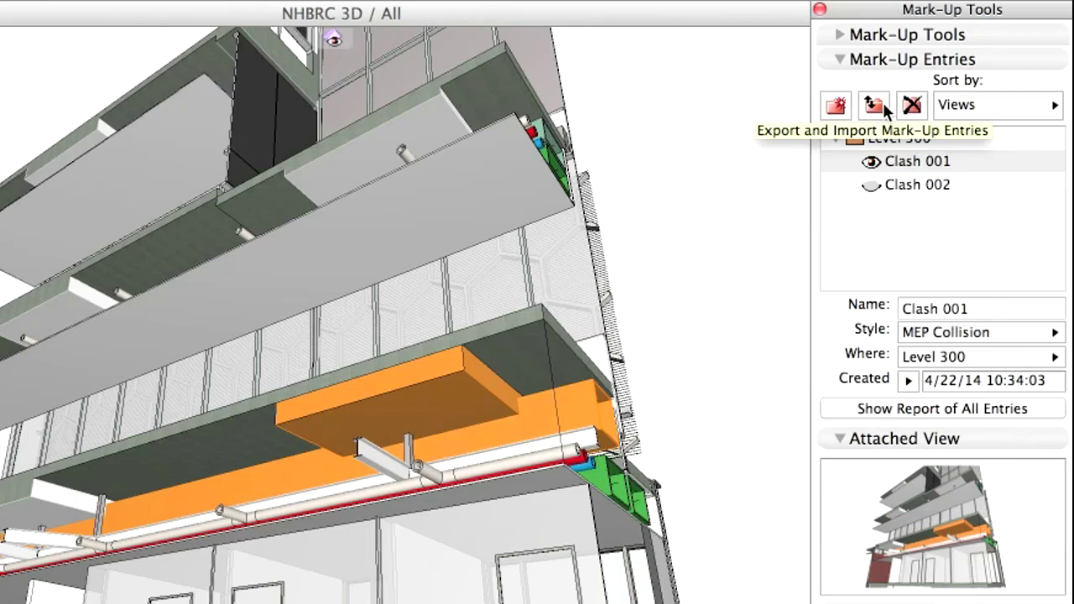
- Export the selected Clash 001 mark-up entry as the BCF-Architect file in the BCF Export folder
click(885, 109)
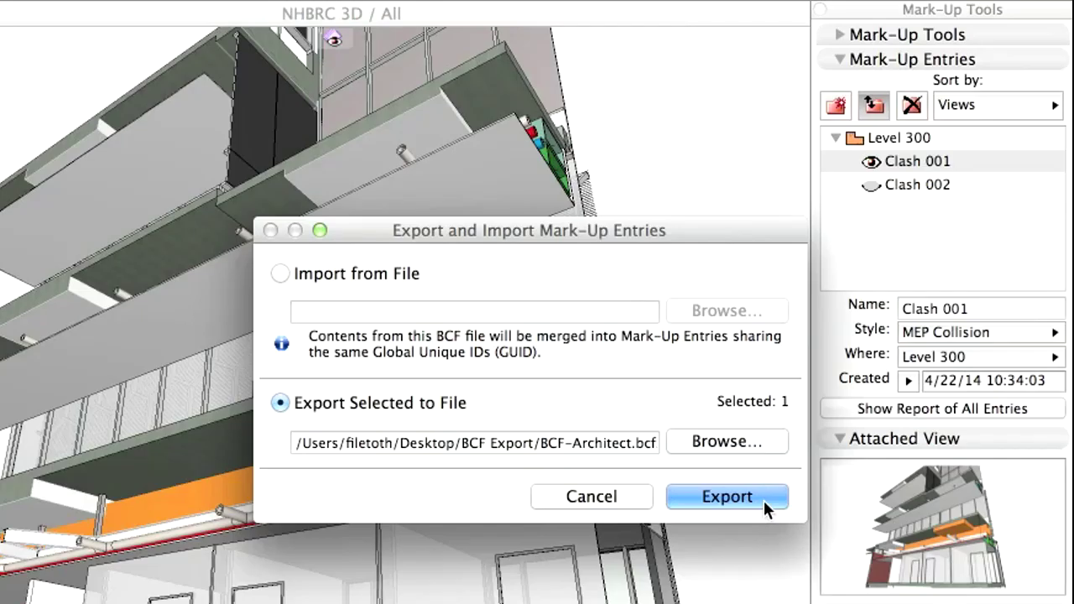
click(727, 497)
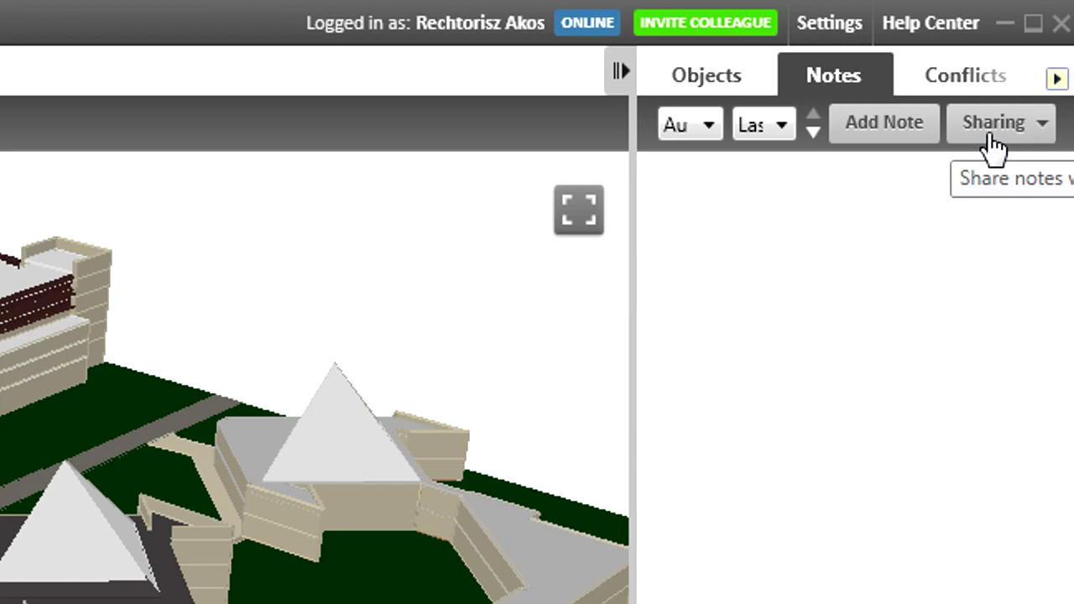
- In Tekla BIMsight, import the notes from BCF-Architect.bcfzip
click(990, 139)
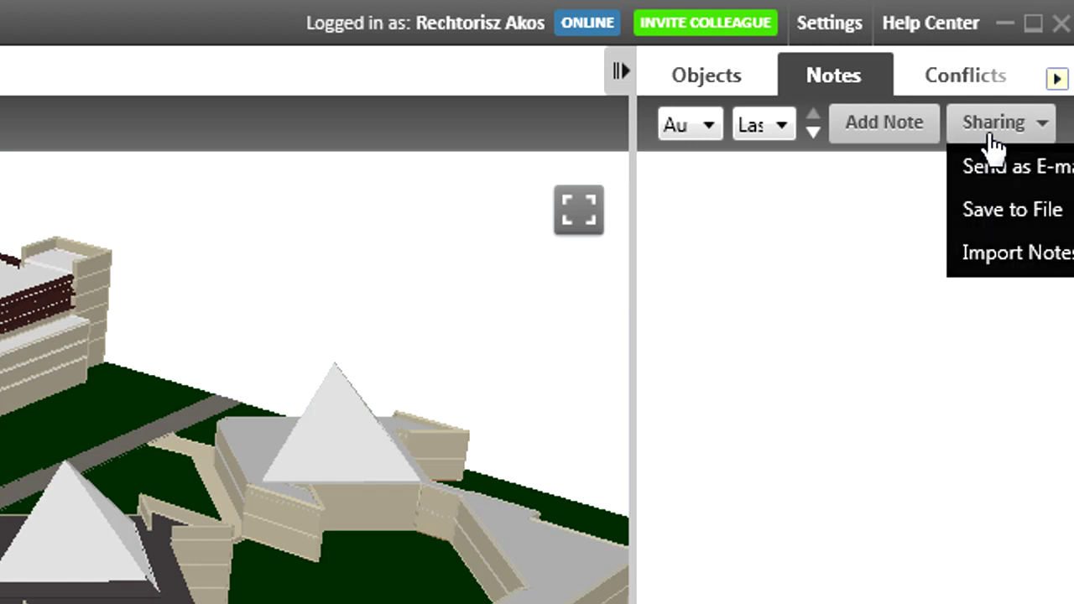
click(1002, 254)
click(260, 48)
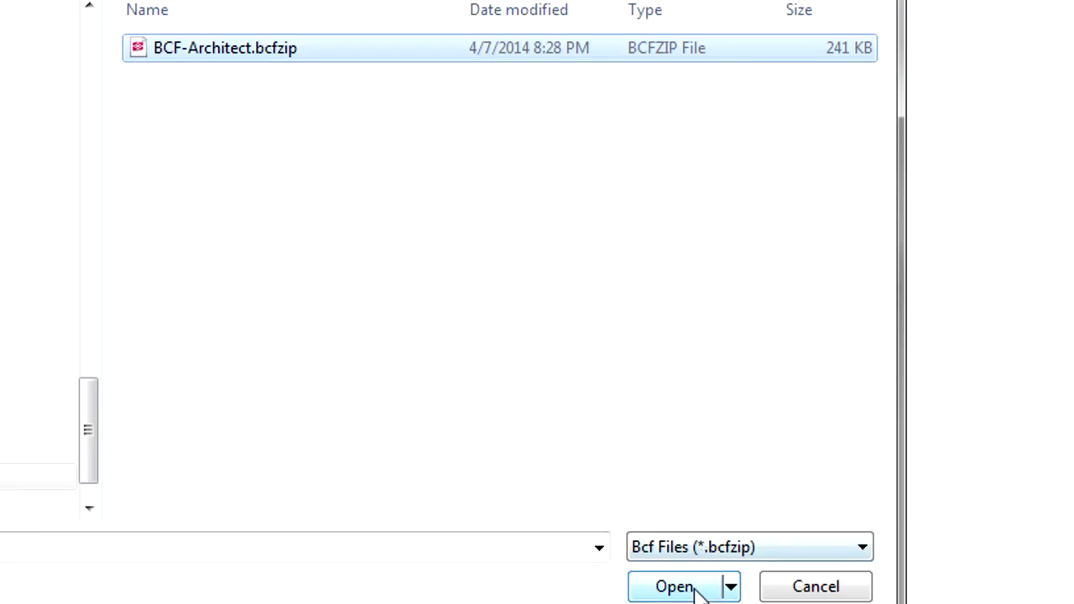
click(675, 587)
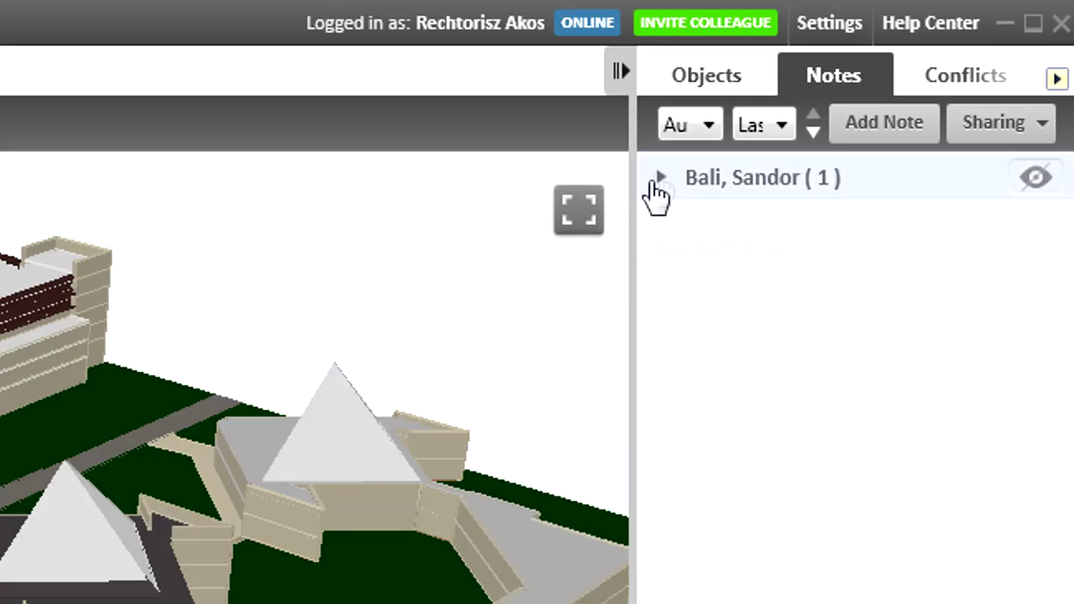
- Open the imported note "Shorten beams and change profile size" and restore its attached view in the model
click(656, 179)
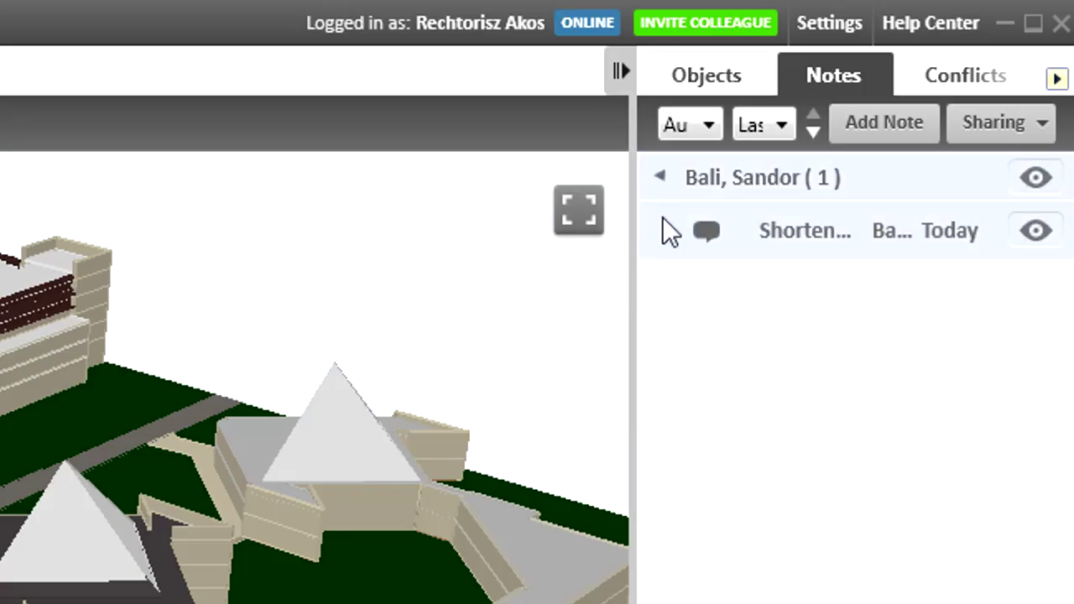
click(781, 233)
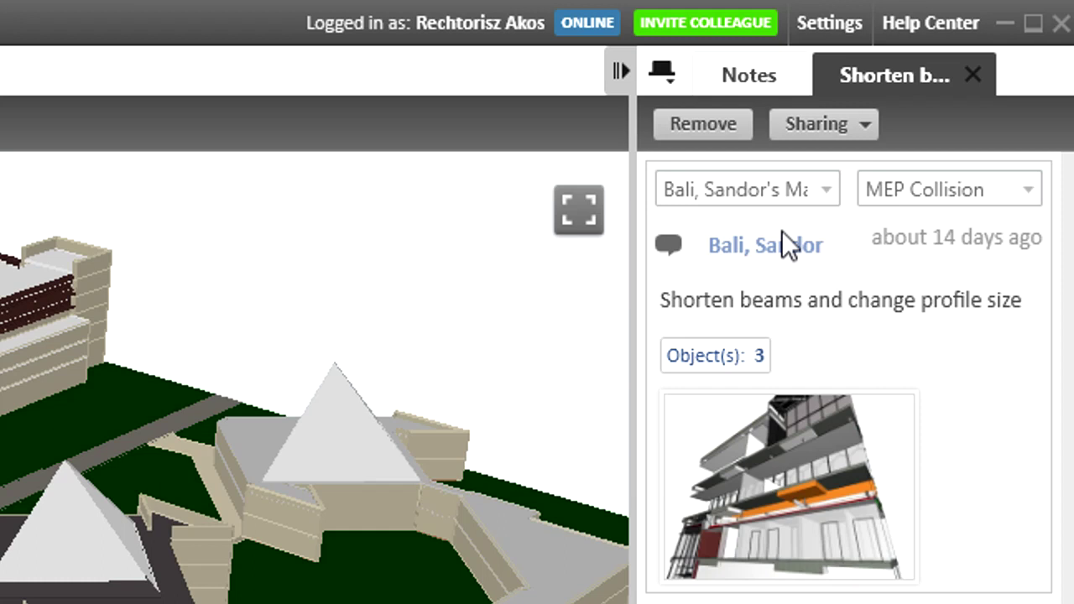
mouse_move(830, 453)
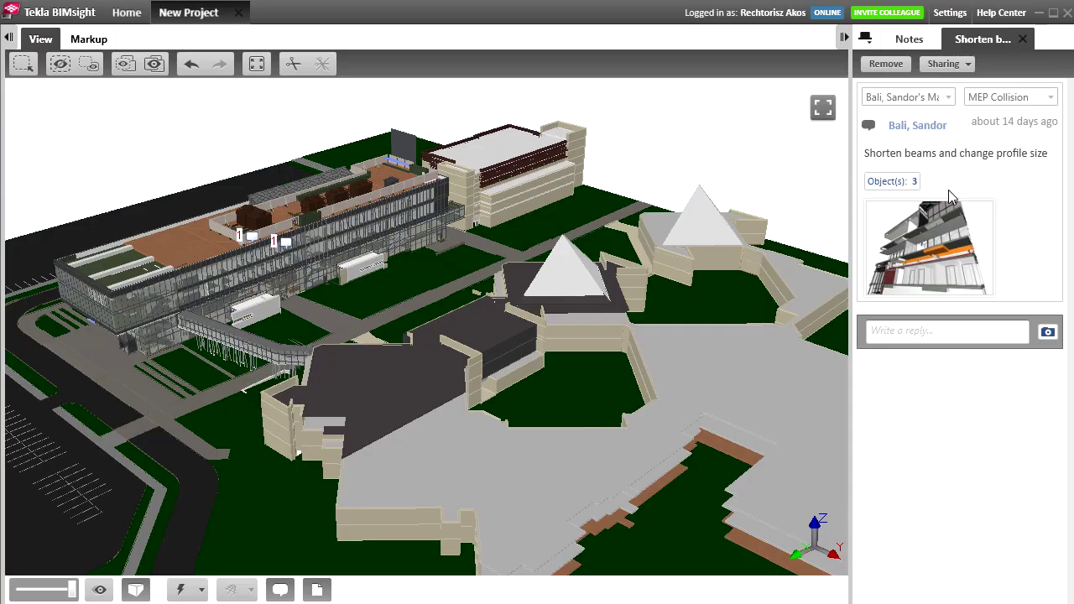
click(945, 241)
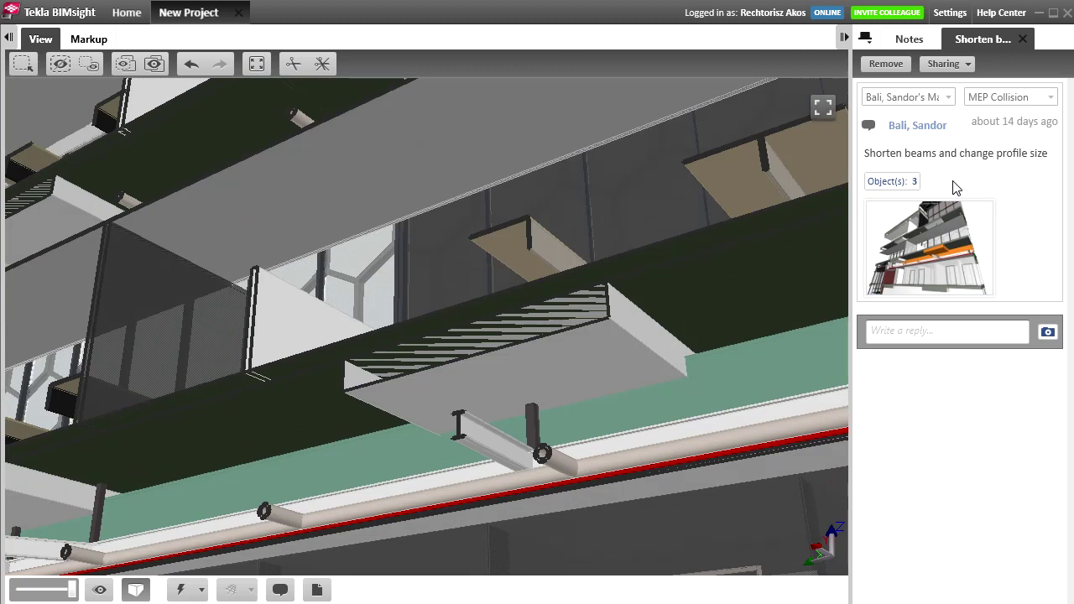
- Select the note's linked objects, isolate them in the model, and show all objects again with the selection cleared
click(893, 183)
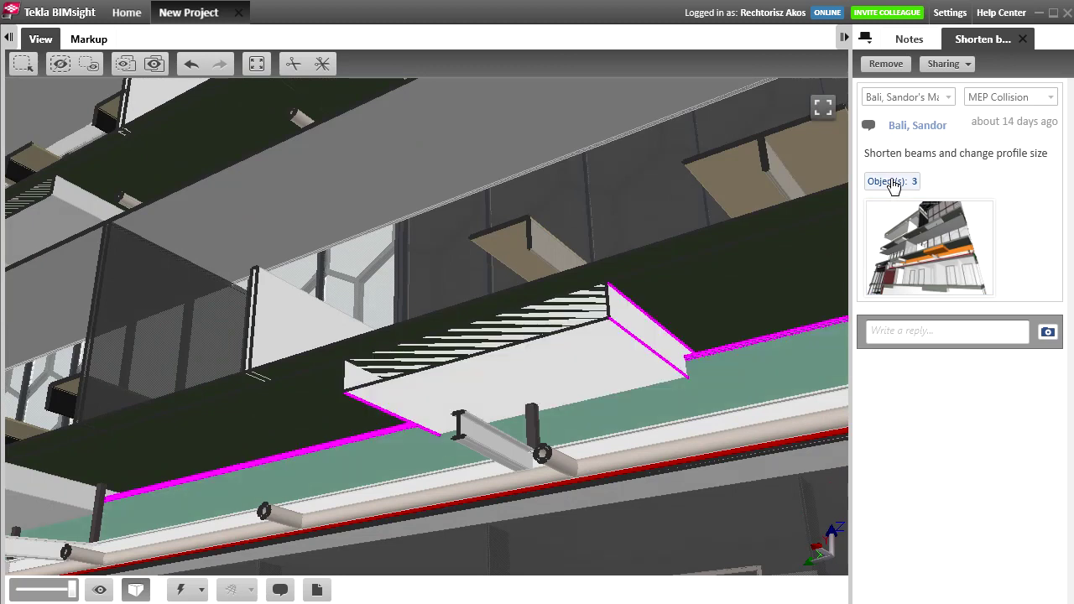
click(128, 67)
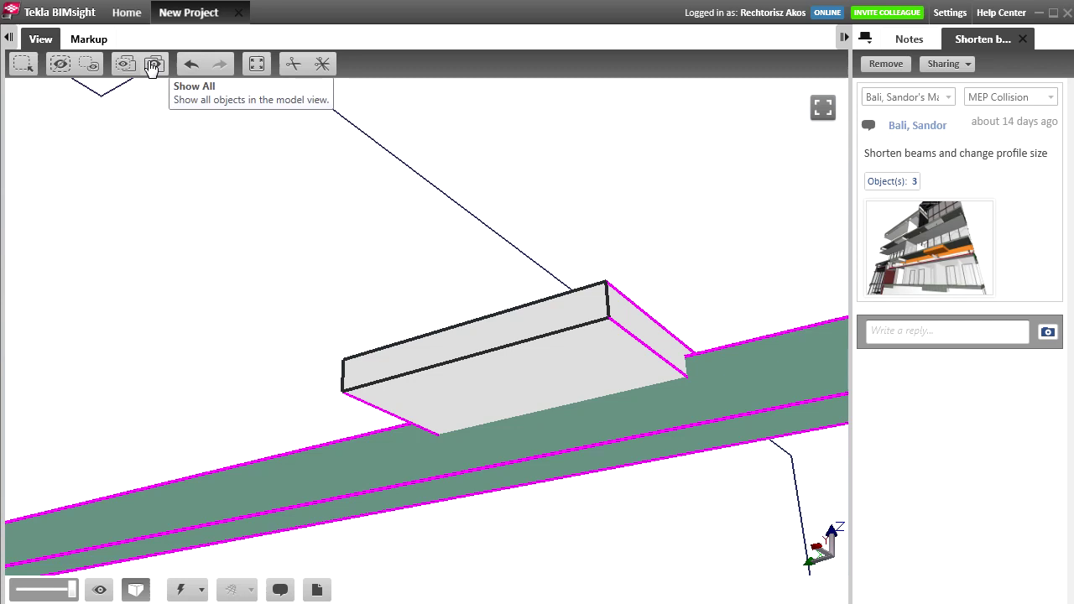
click(154, 65)
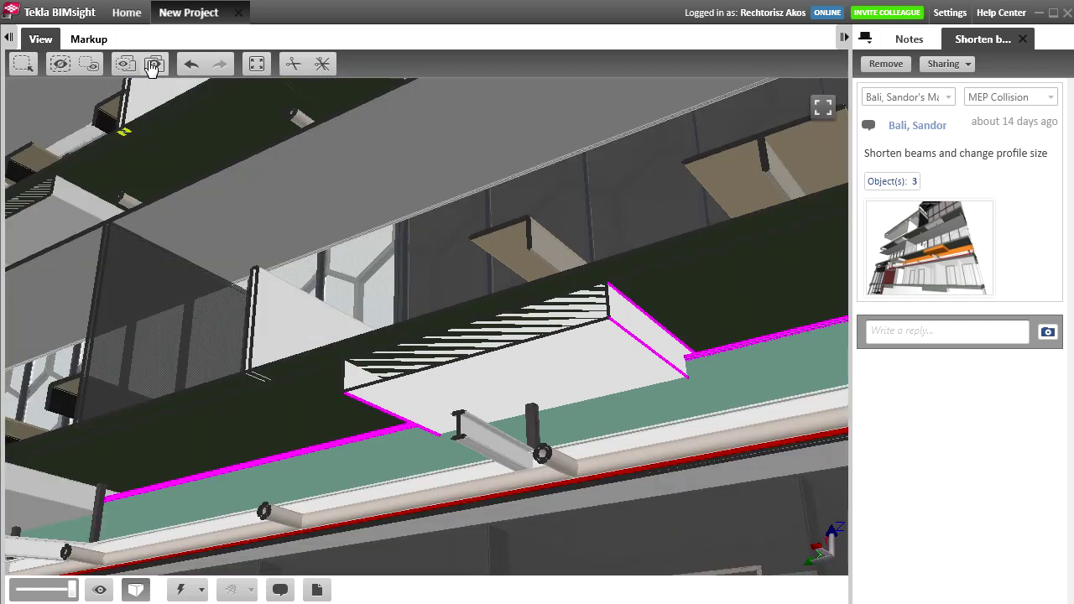
click(235, 133)
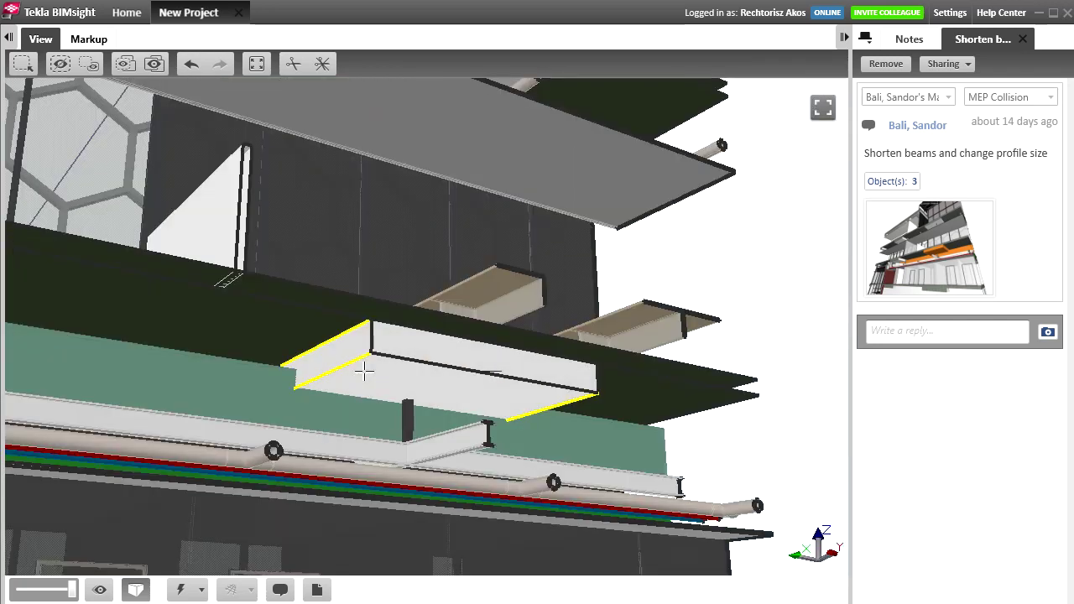
- Colour the clashing beam beneath the slab red
mouse_move(364, 371)
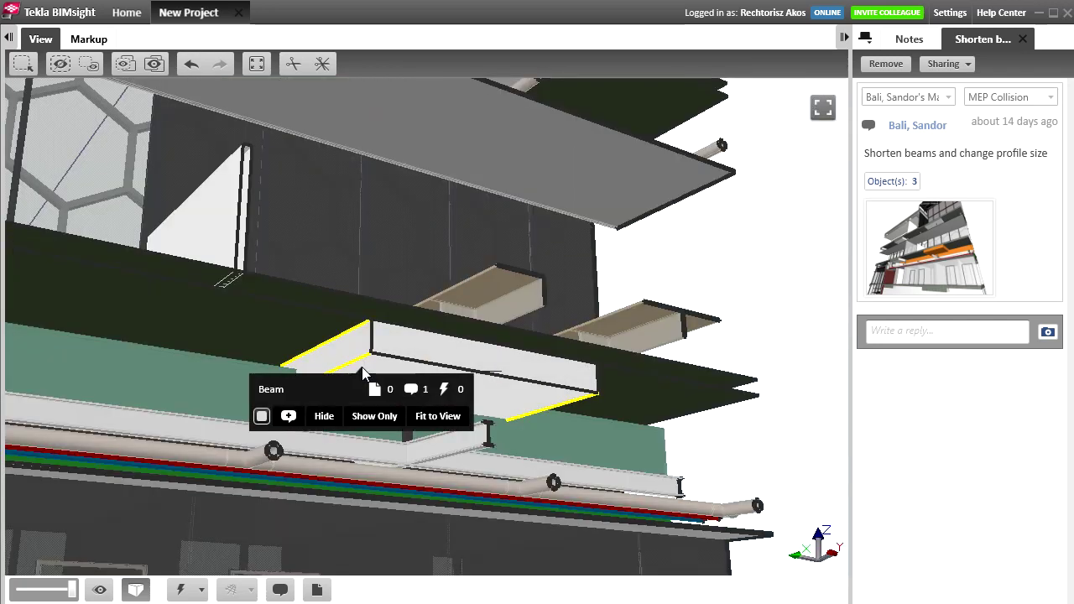
click(262, 416)
click(180, 452)
- Add a private note for the red beam, tagged Structural Beam, reading "Shorten beam by 100mms, change profile to 250x700"
click(899, 41)
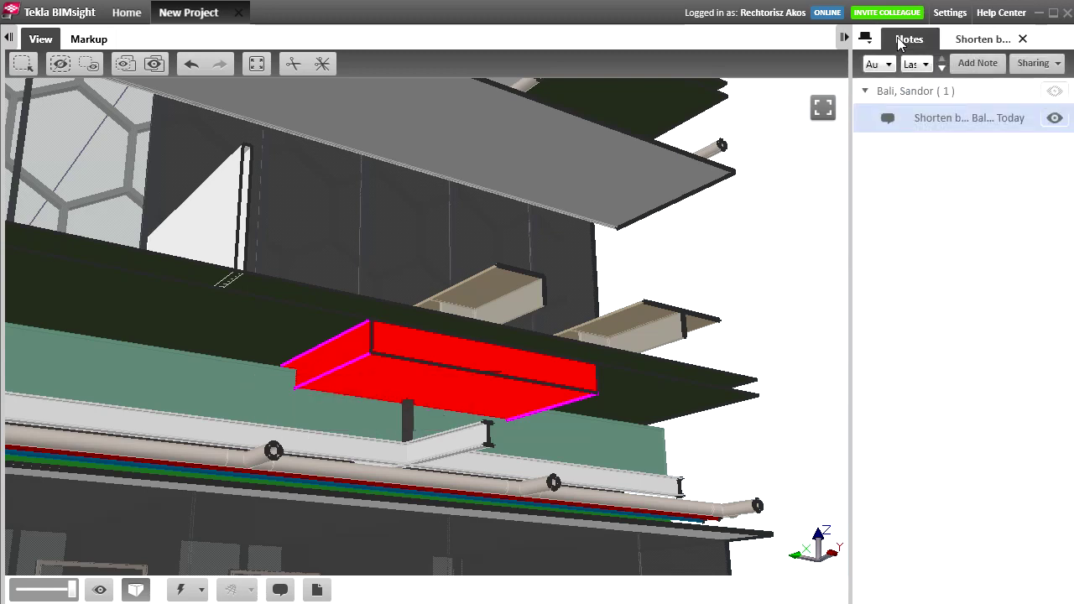
click(973, 64)
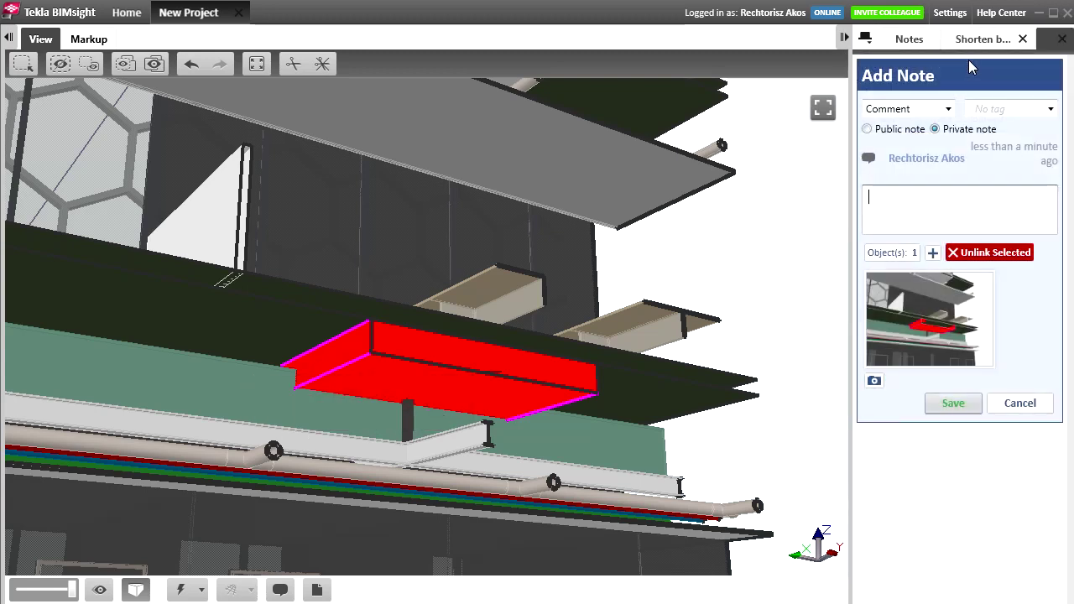
click(978, 110)
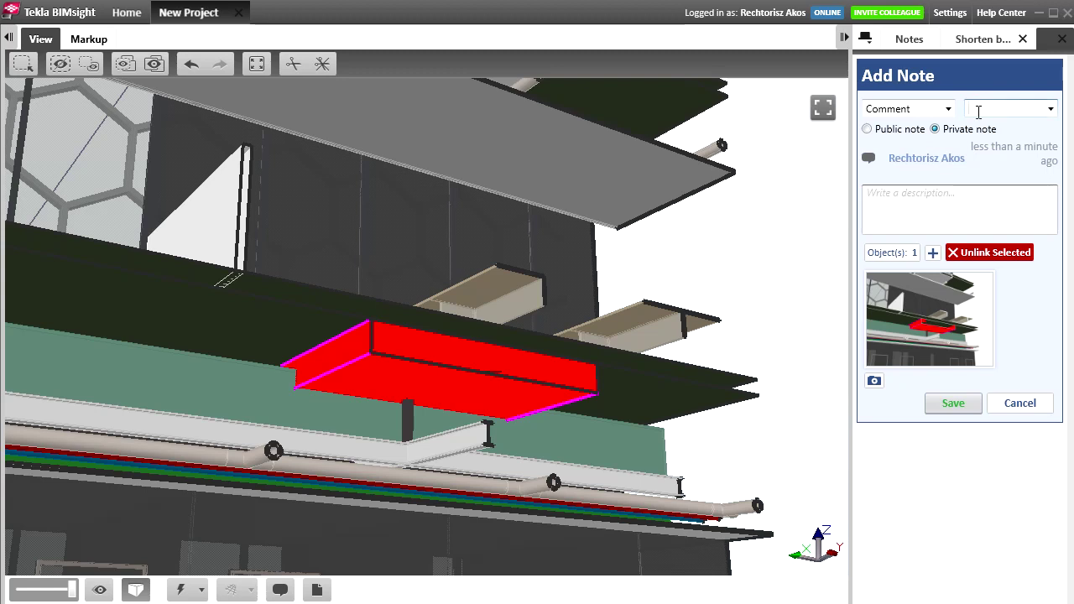
text(Structural Beam)
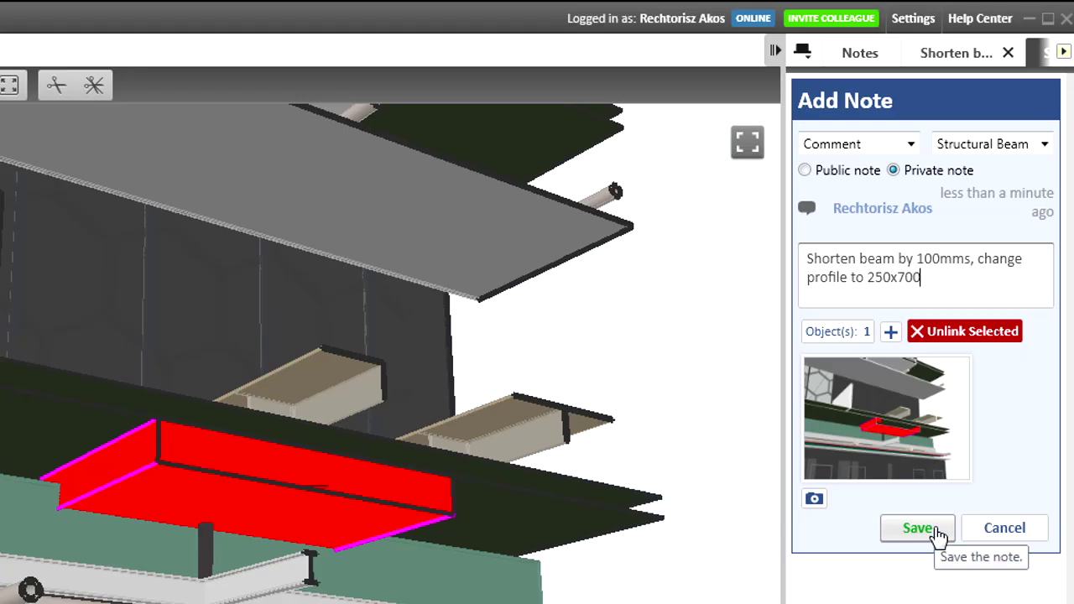
click(939, 534)
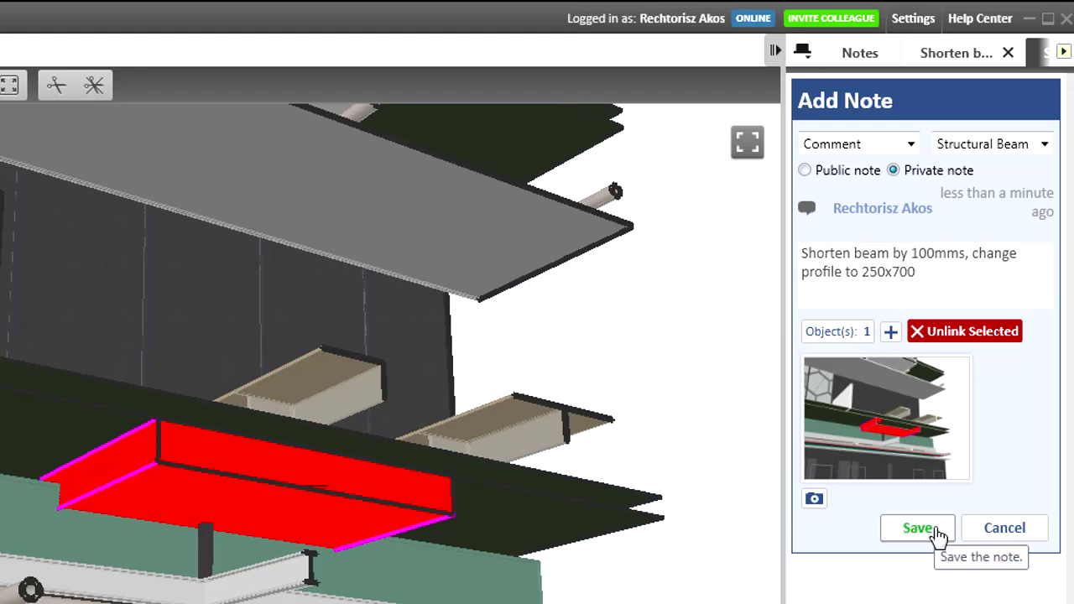
- Save the new structural beam note to a file for sharing
click(987, 86)
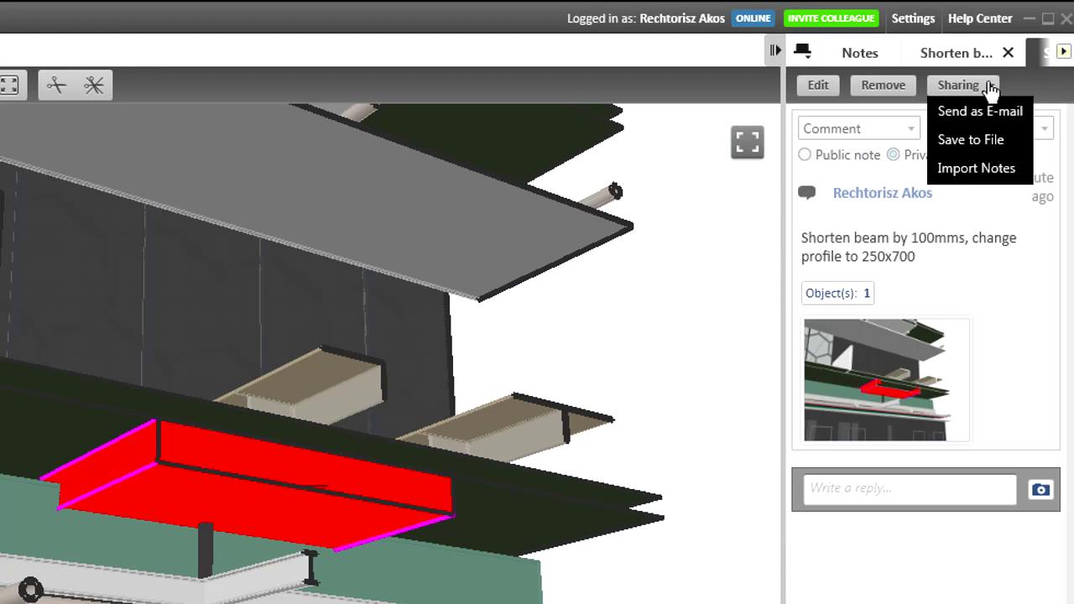
click(983, 140)
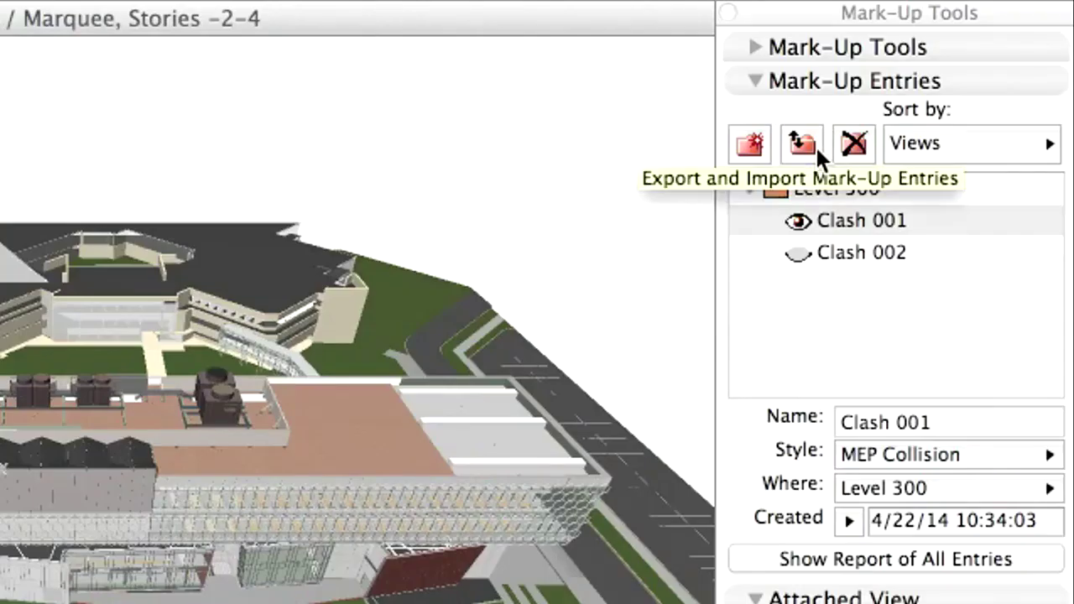
- Switch to ArchiCAD, import the returned mark-up entry and show the beam linked to the Comment entry in 3D
click(814, 147)
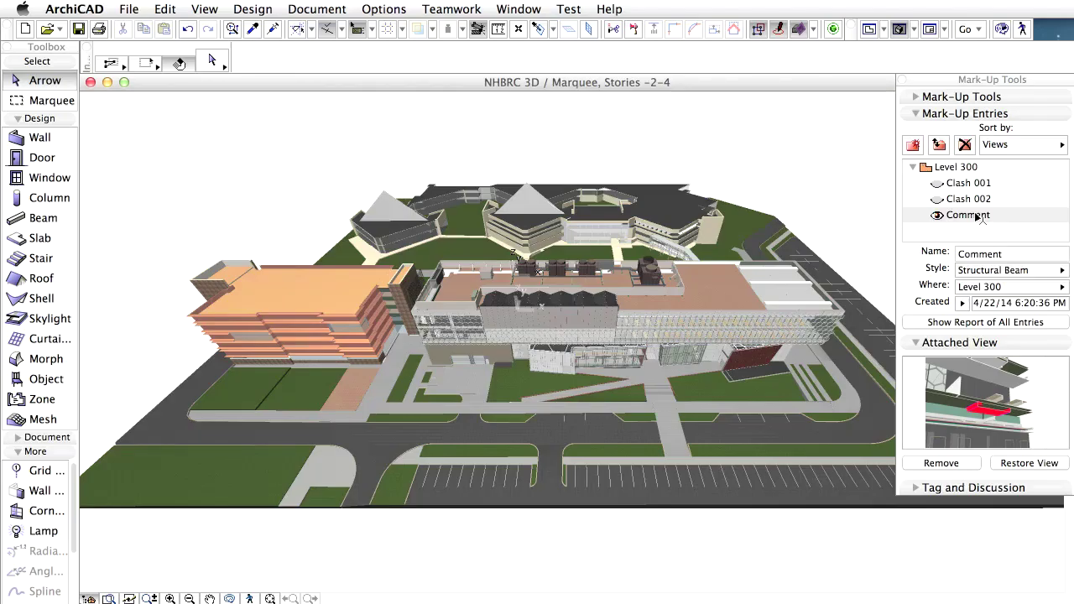
double_click(967, 215)
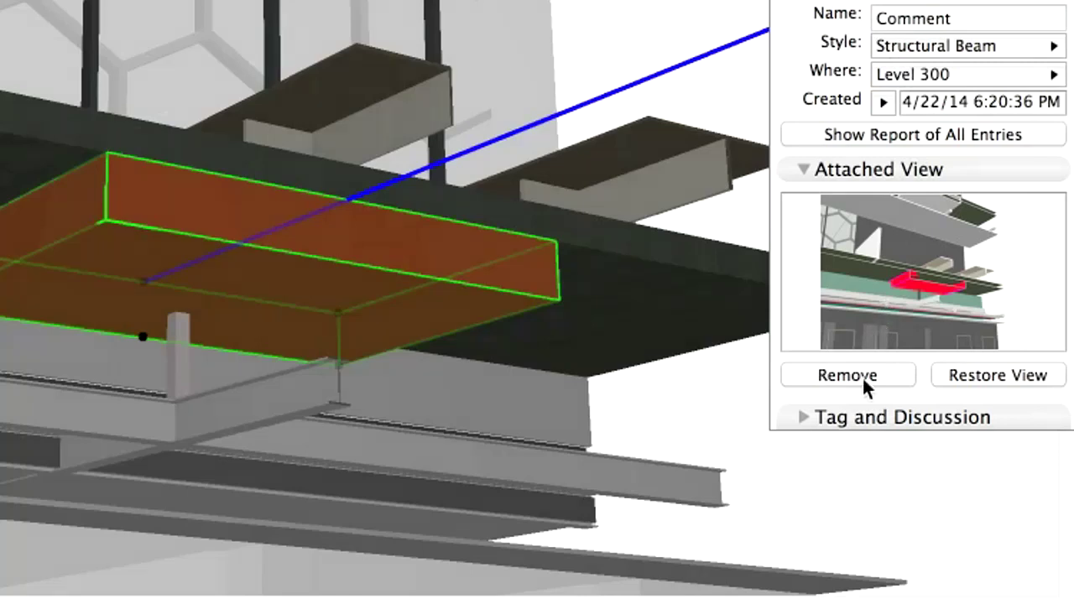
- Open the full text of the comment in the Comment entry's discussion to read the requested beam changes
click(803, 418)
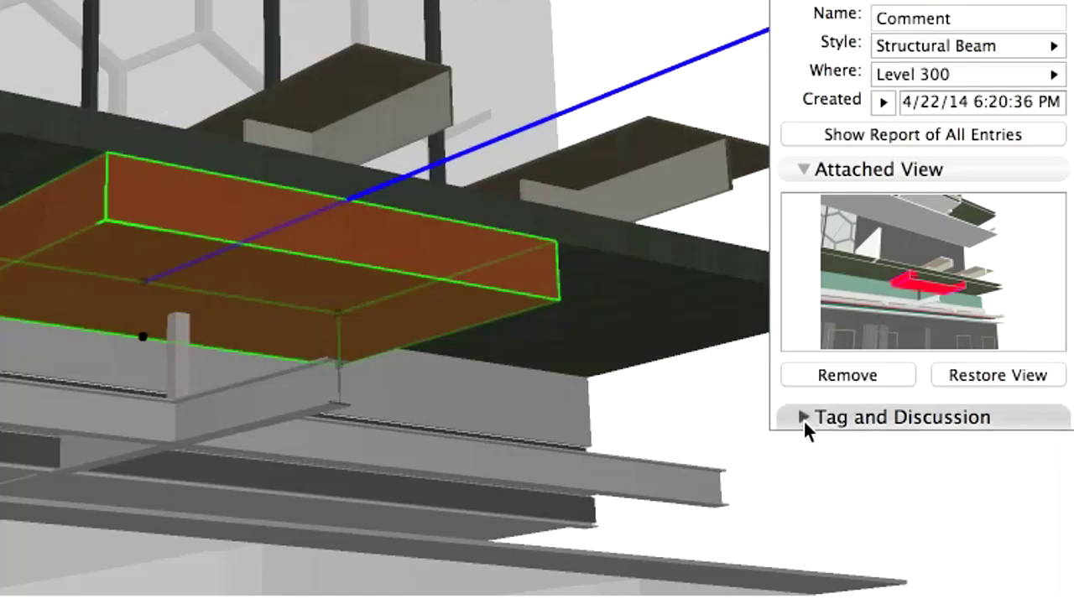
click(801, 172)
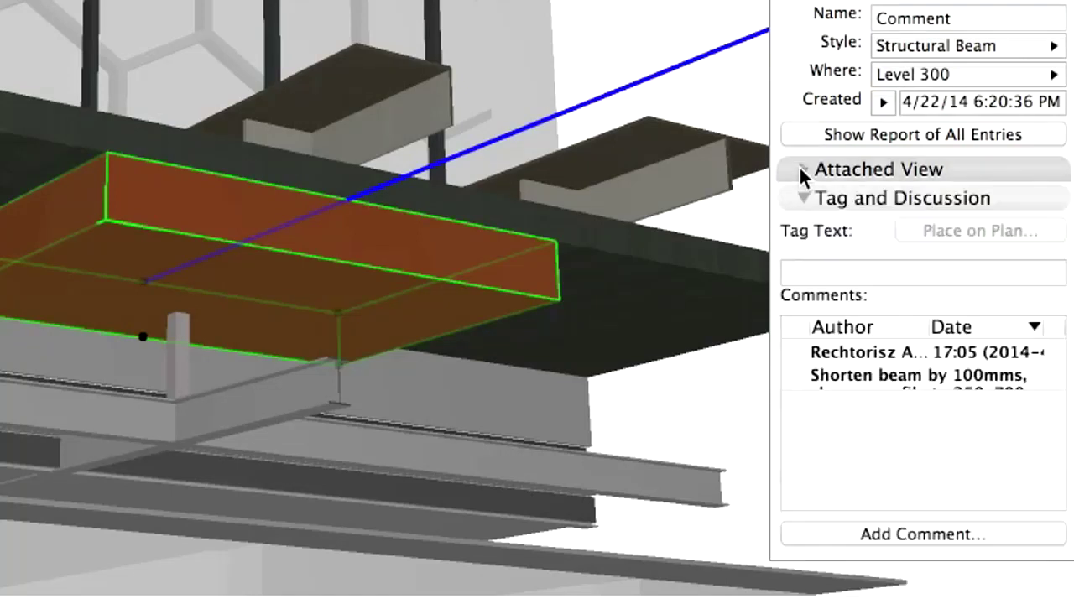
double_click(845, 364)
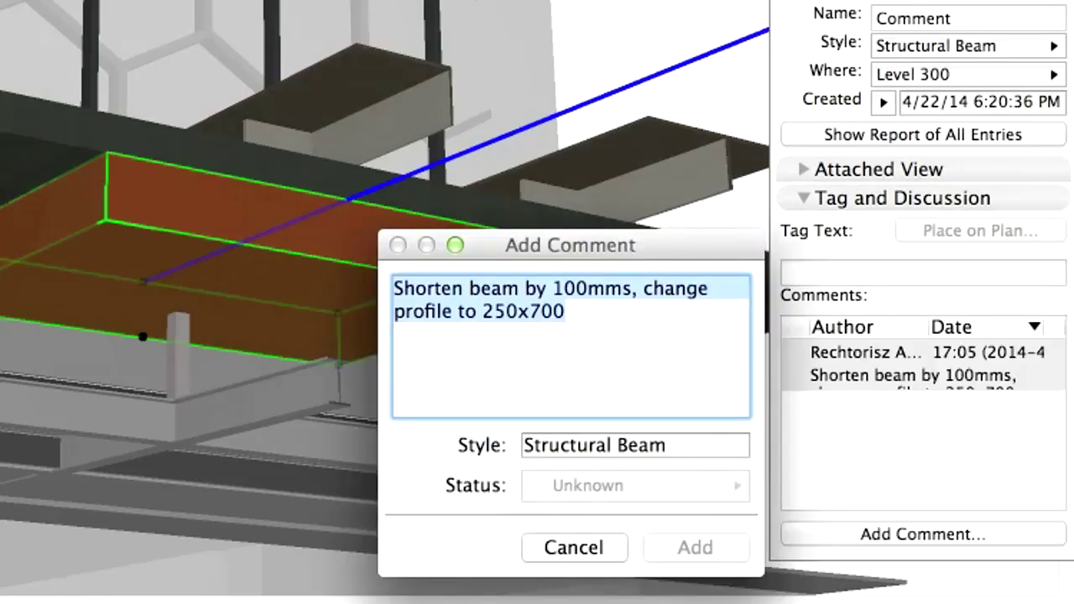
- Close the beam comment's text and review the discussion of the Collision - Column/MEP entry from its first comment to its last
click(610, 544)
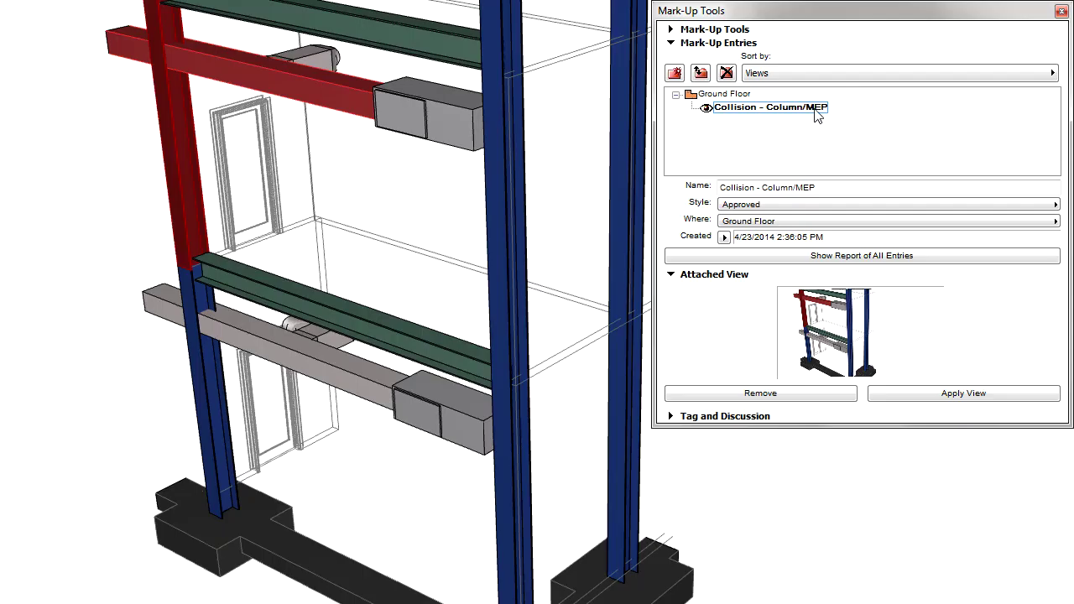
click(815, 110)
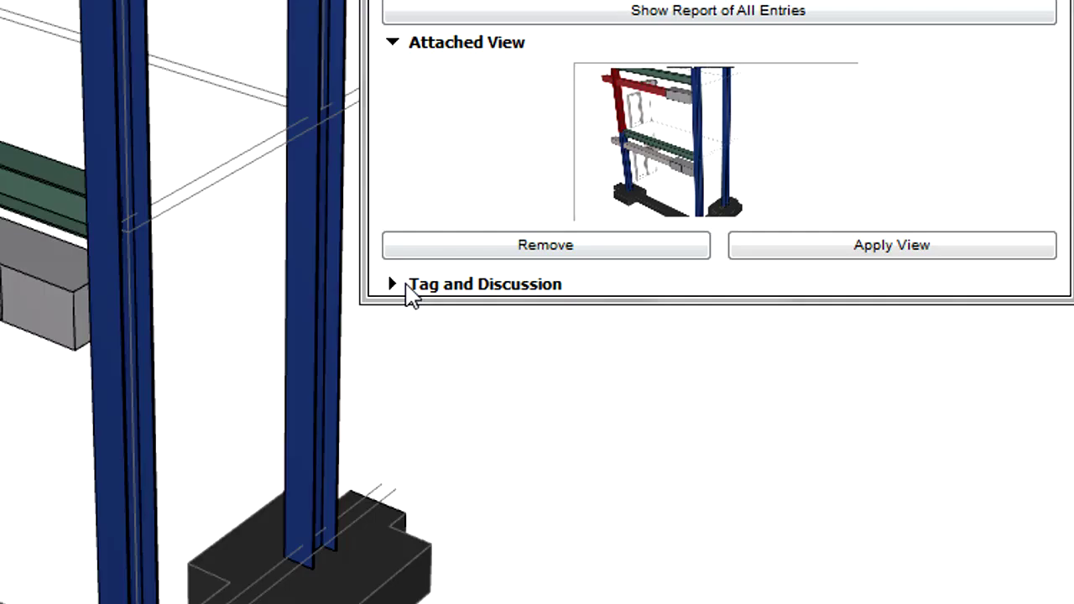
click(682, 418)
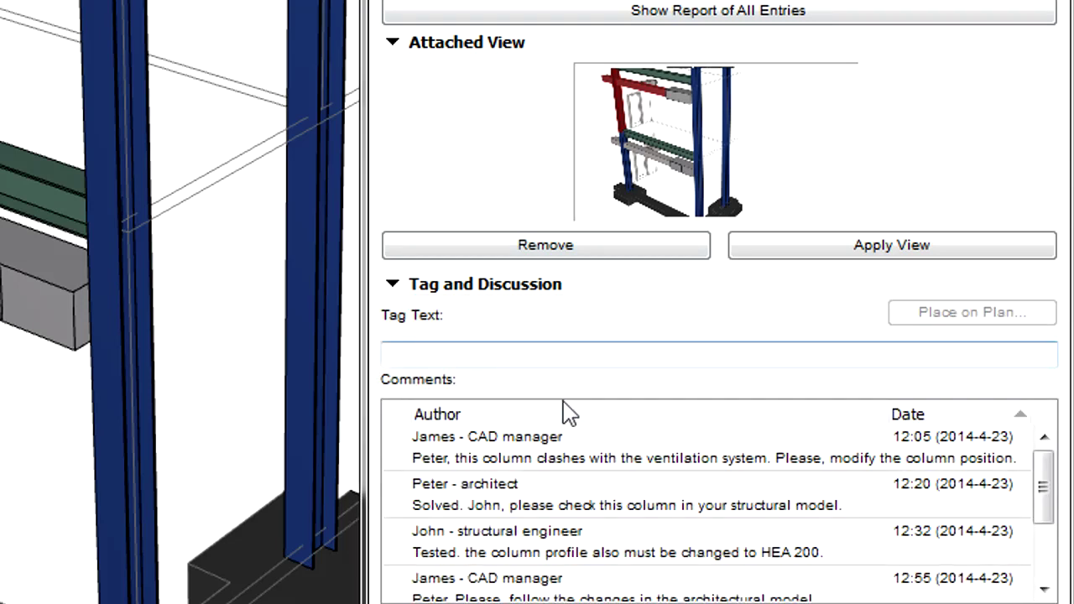
click(630, 461)
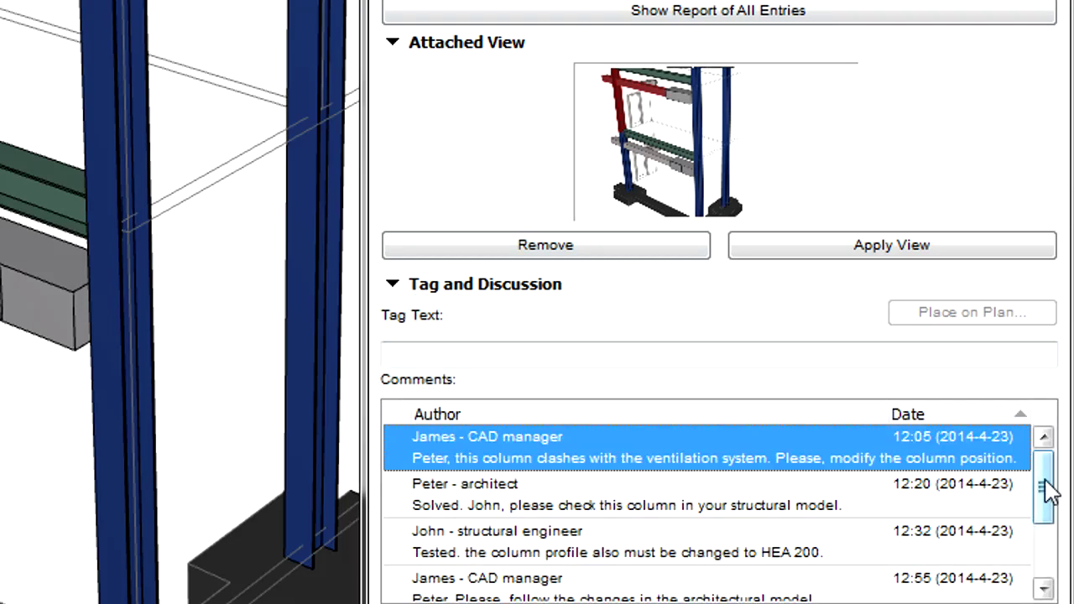
drag(1045, 483, 1049, 550)
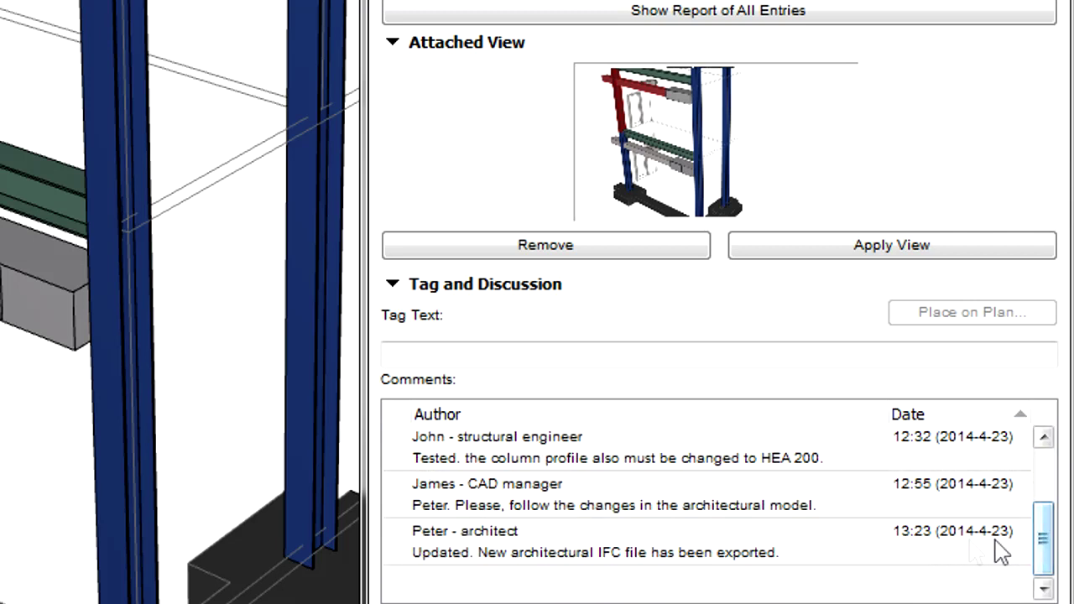
click(721, 554)
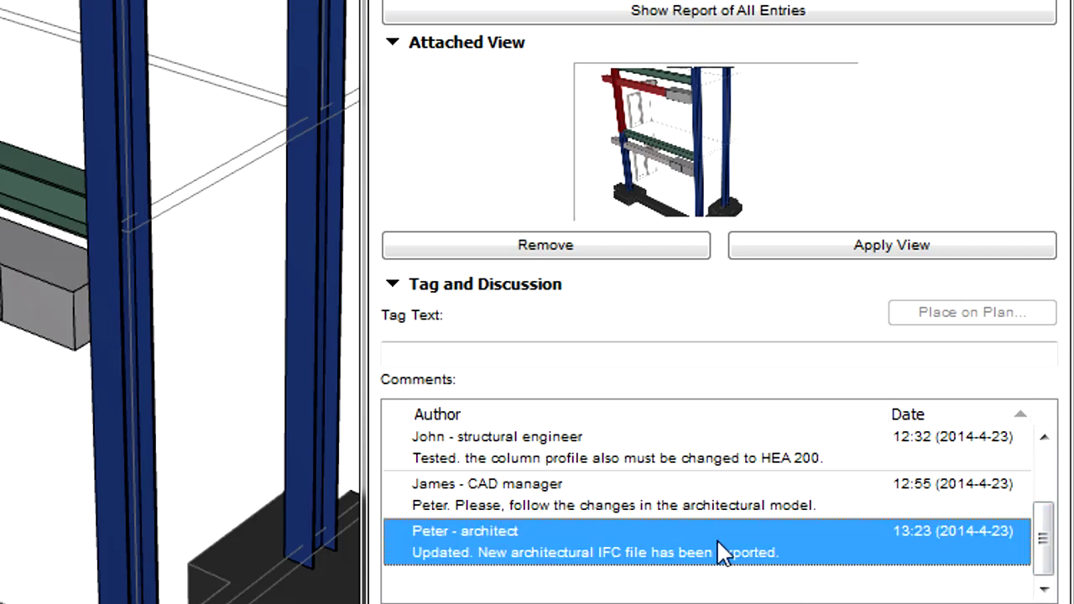